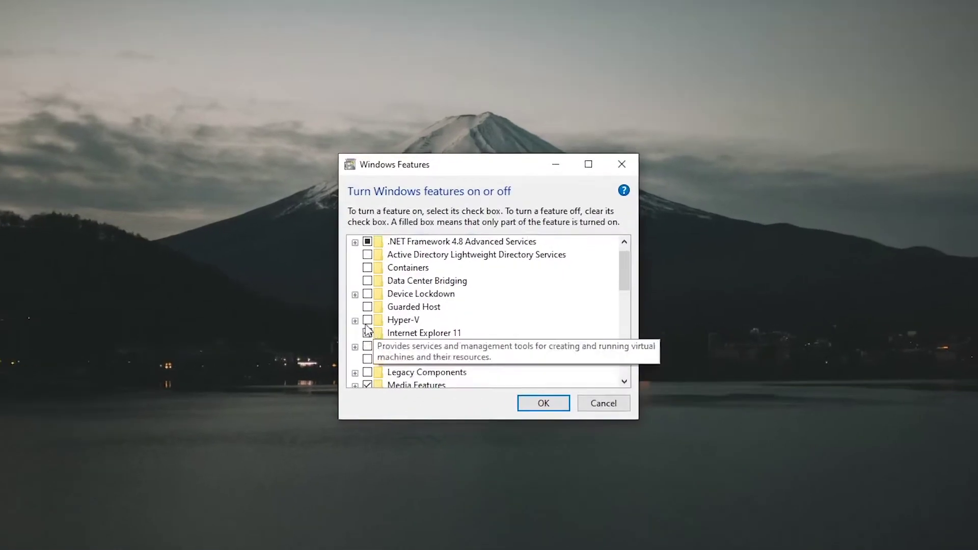
Expand Hyper-V's sub-features, then confirm and close Windows Features with Hyper-V left off.
click(375, 314)
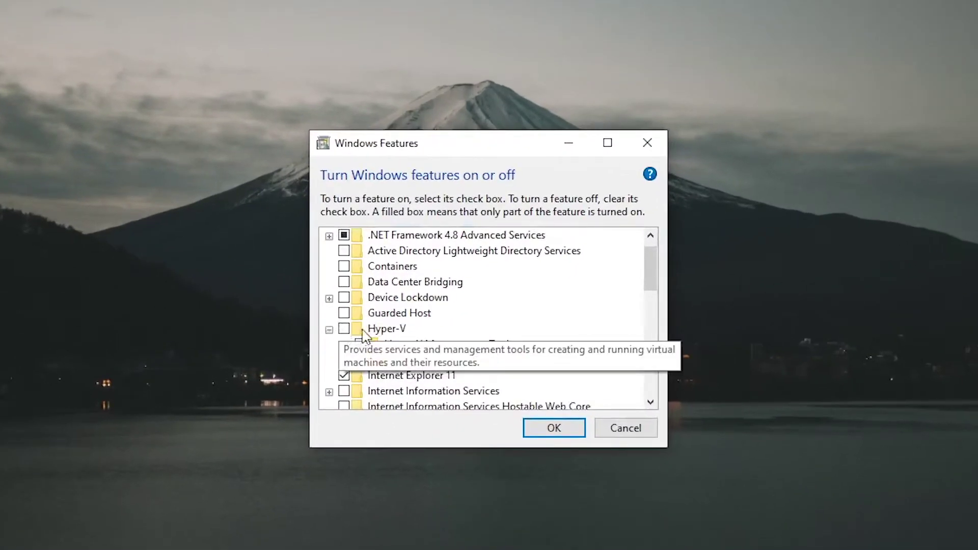
click(580, 427)
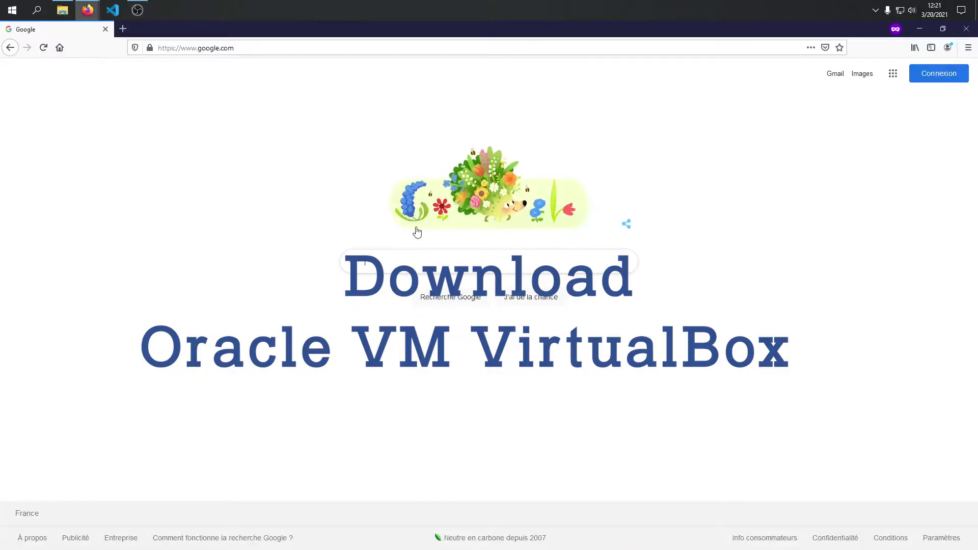
Search Google for 'oracle virtualbox' and open the official virtualbox.org site.
middle_click(417, 232)
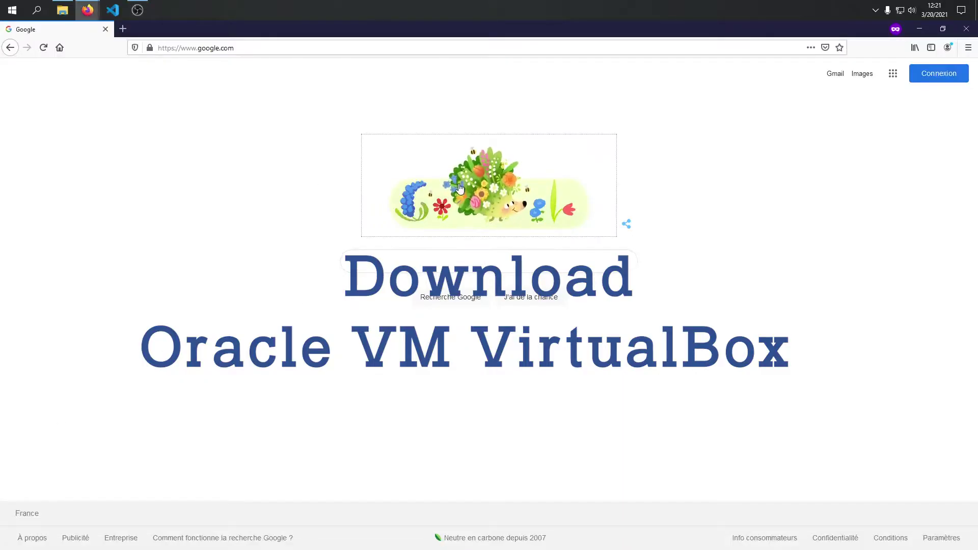
text(o)
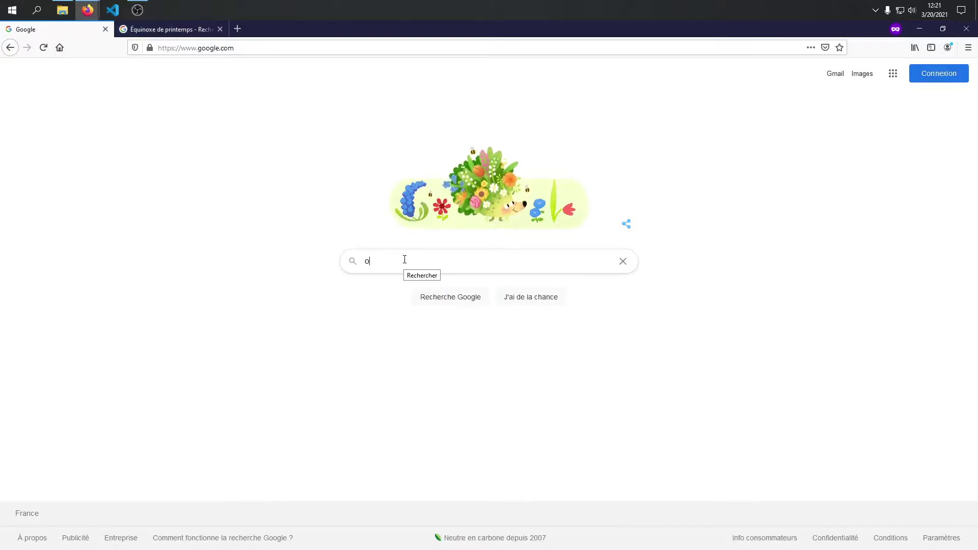
text(racle virt)
key(Down)
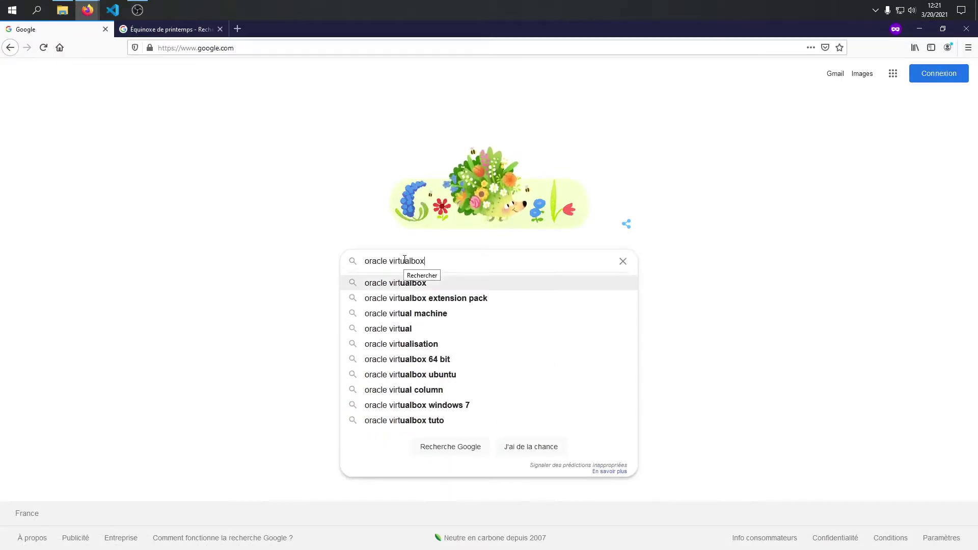
key(Return)
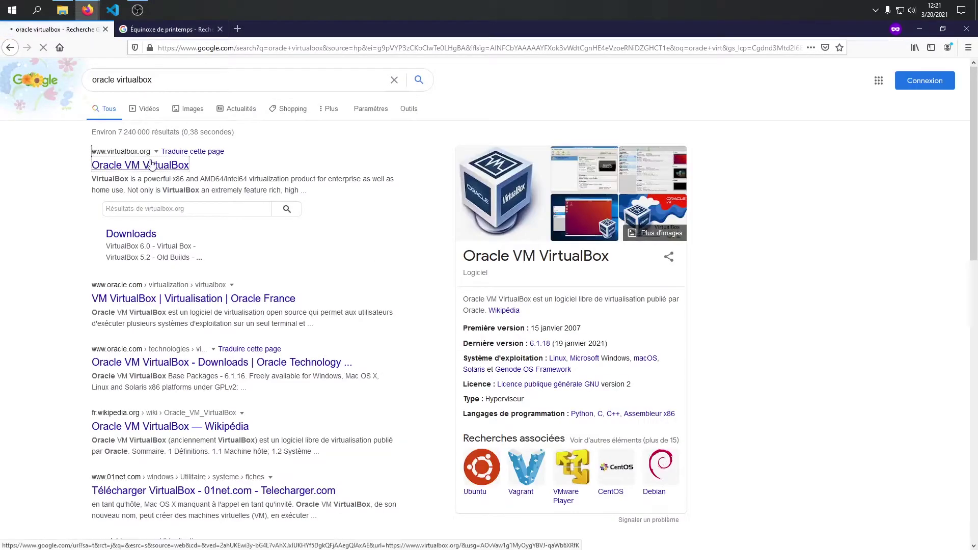
click(151, 165)
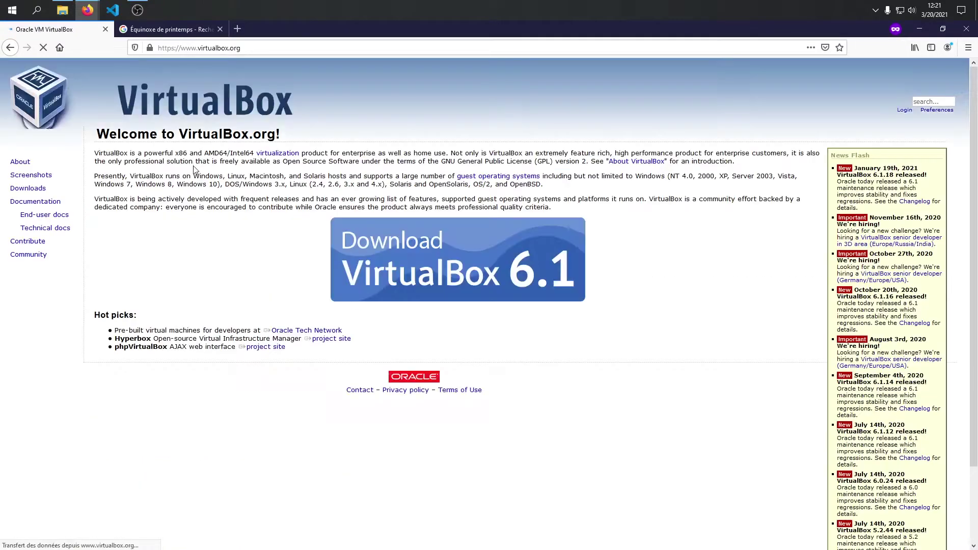
Download VirtualBox 6.1.18 for Windows hosts and run the installer from Downloads.
click(426, 259)
click(153, 252)
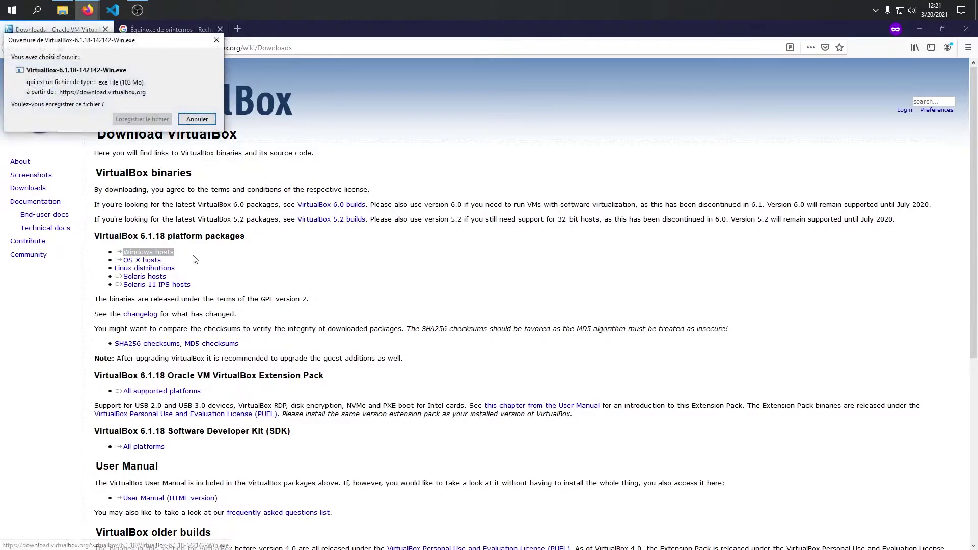
click(145, 119)
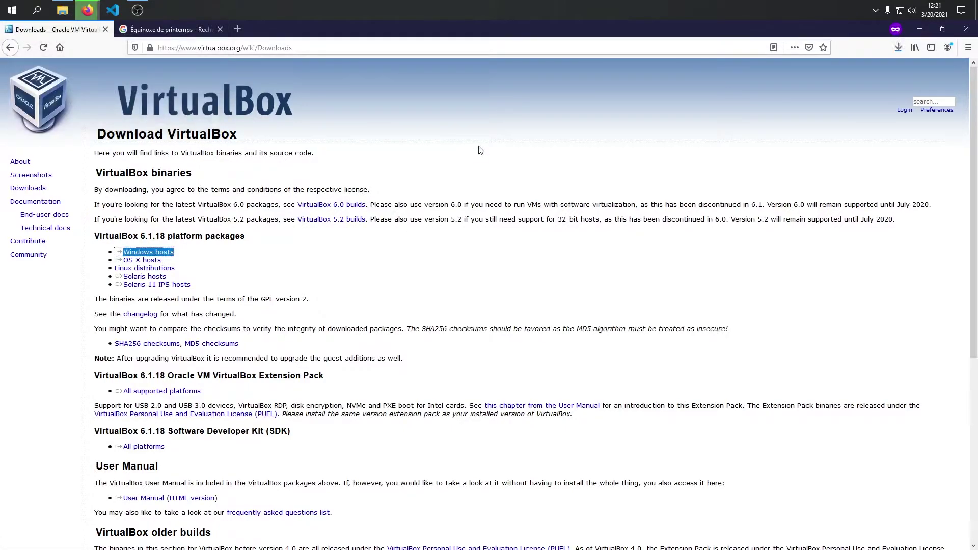
click(898, 48)
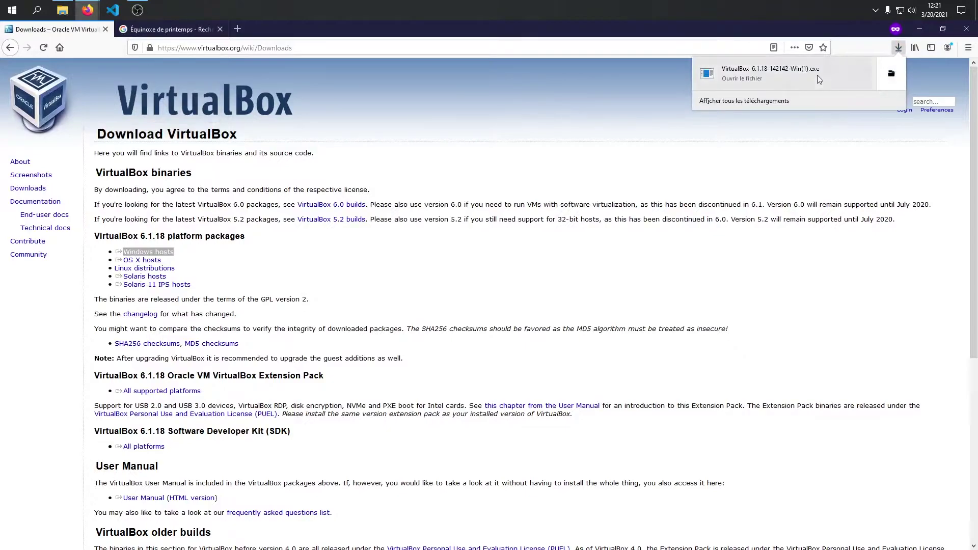
click(782, 74)
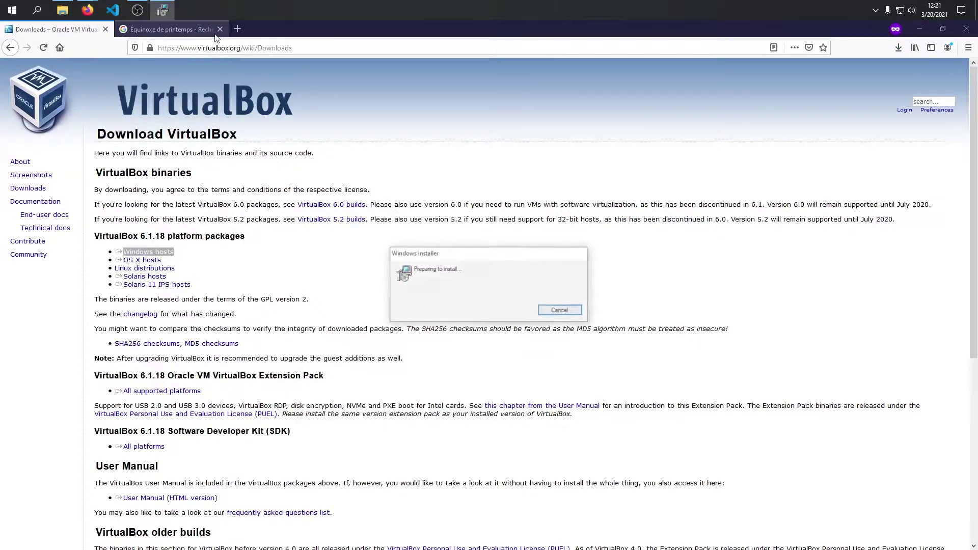
Install Oracle VM VirtualBox 6.1.18 with default features and network interfaces, then finish setup.
click(543, 371)
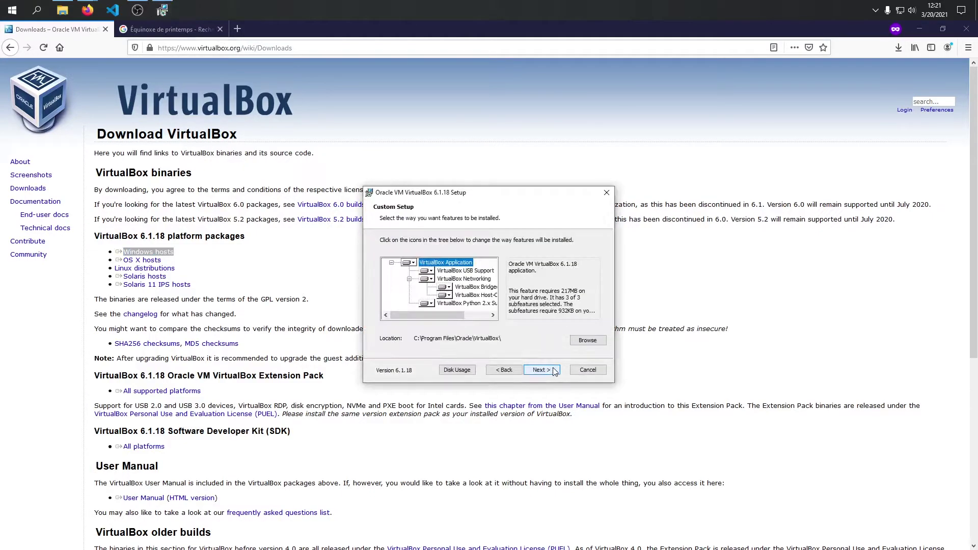
click(542, 370)
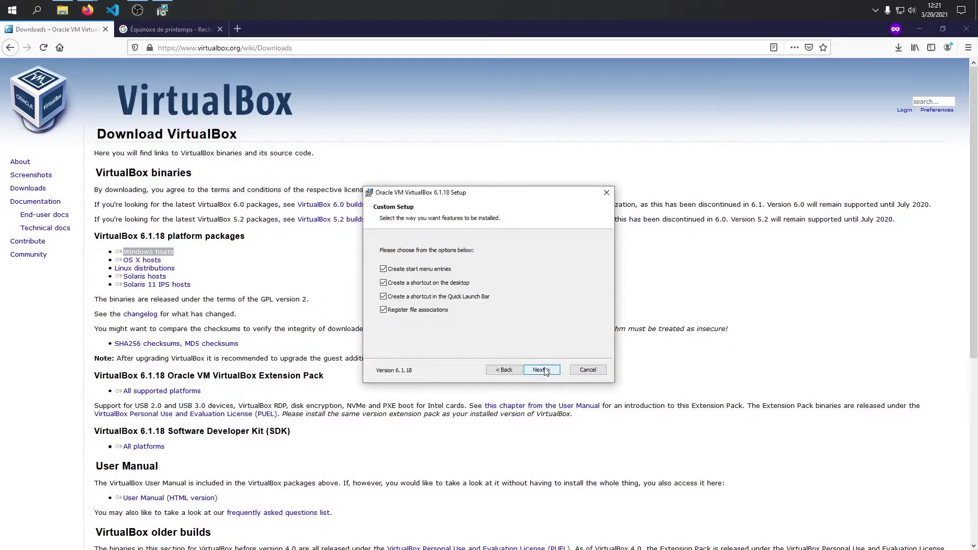
click(542, 370)
click(542, 370)
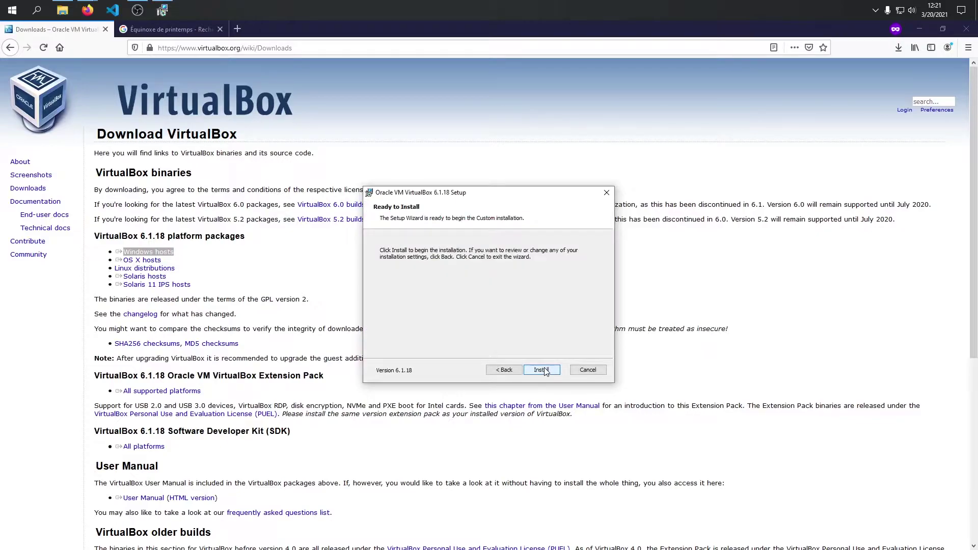
click(541, 370)
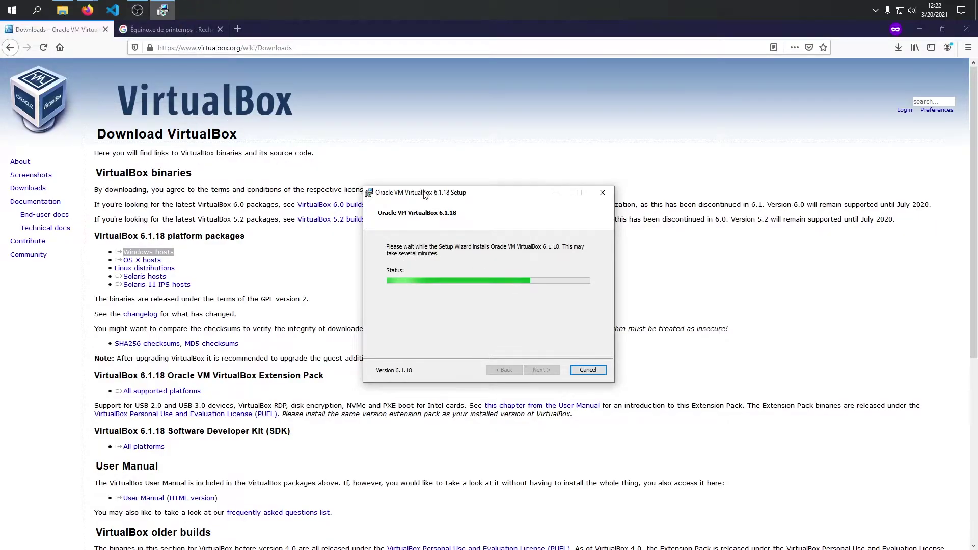
drag(423, 194, 439, 189)
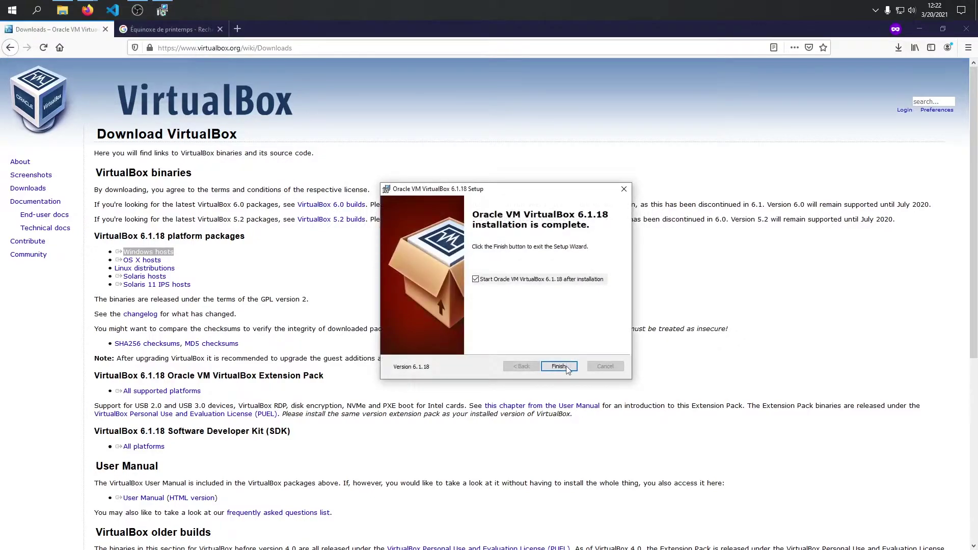
click(559, 366)
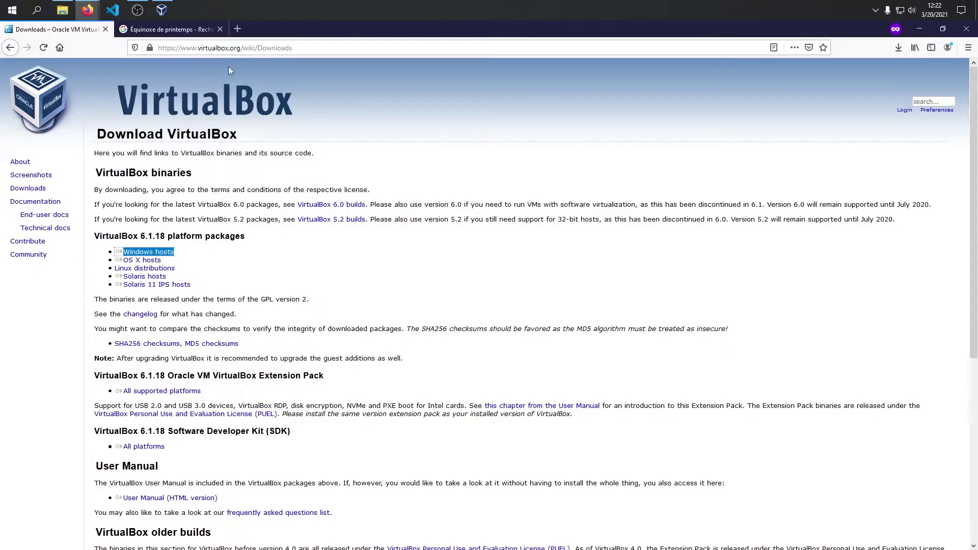
In the second tab, search Google for 'xubuntu' and open xubuntu.org.
click(171, 28)
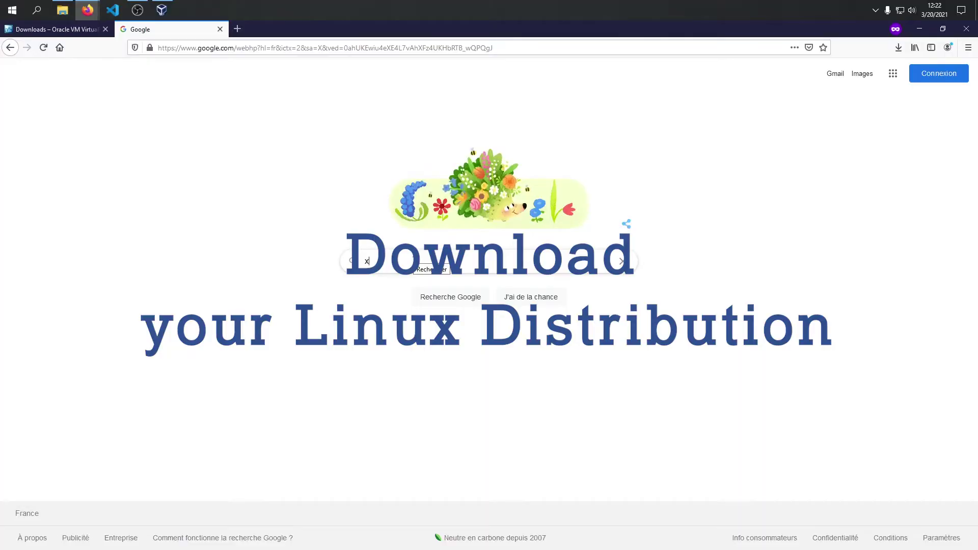
text(xubuntu)
key(Return)
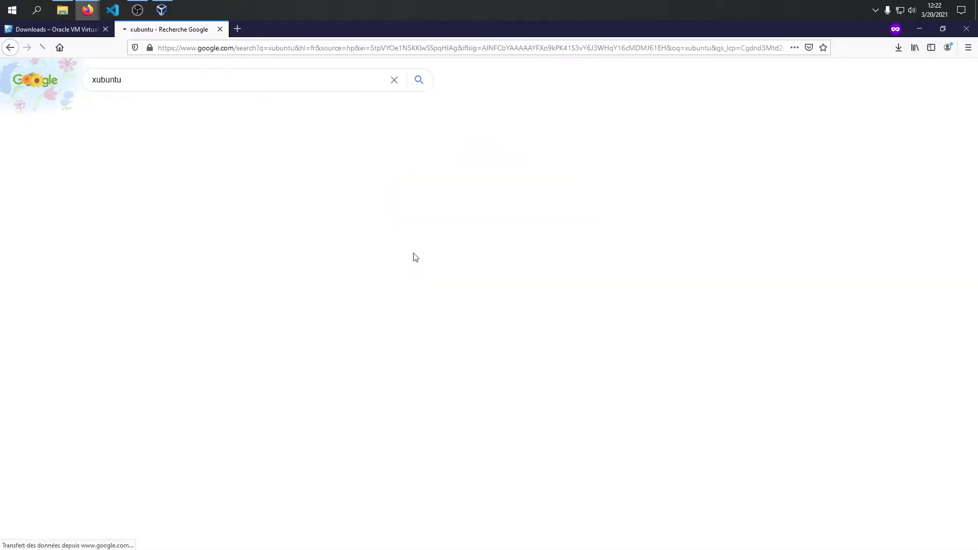
click(111, 166)
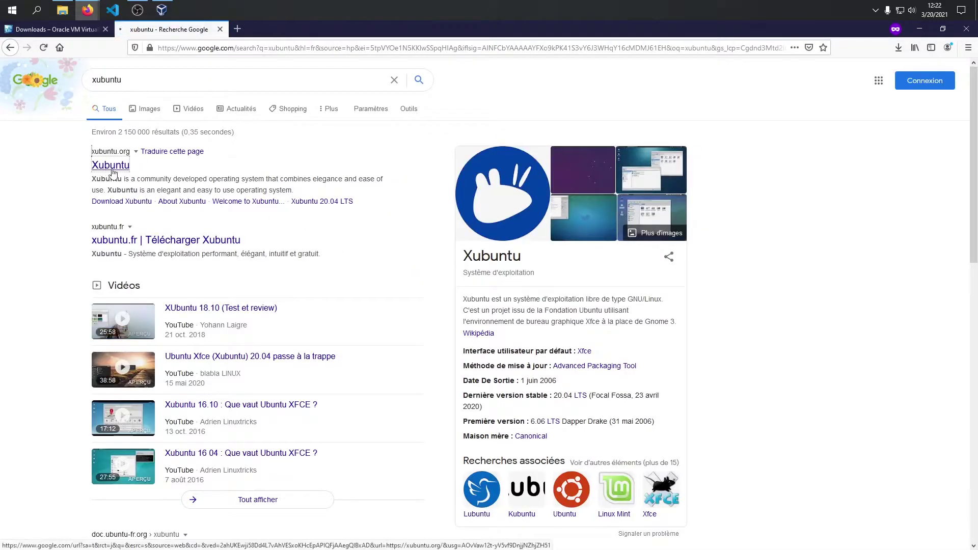
Save xubuntu-20.04.2.0-desktop-amd64.iso from the France mirror's 20.04 release files.
click(156, 265)
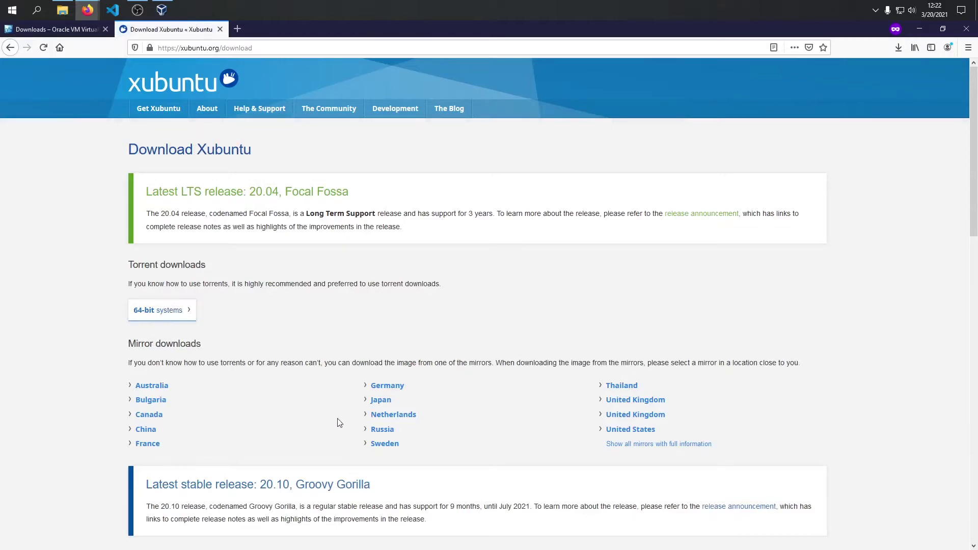
click(153, 444)
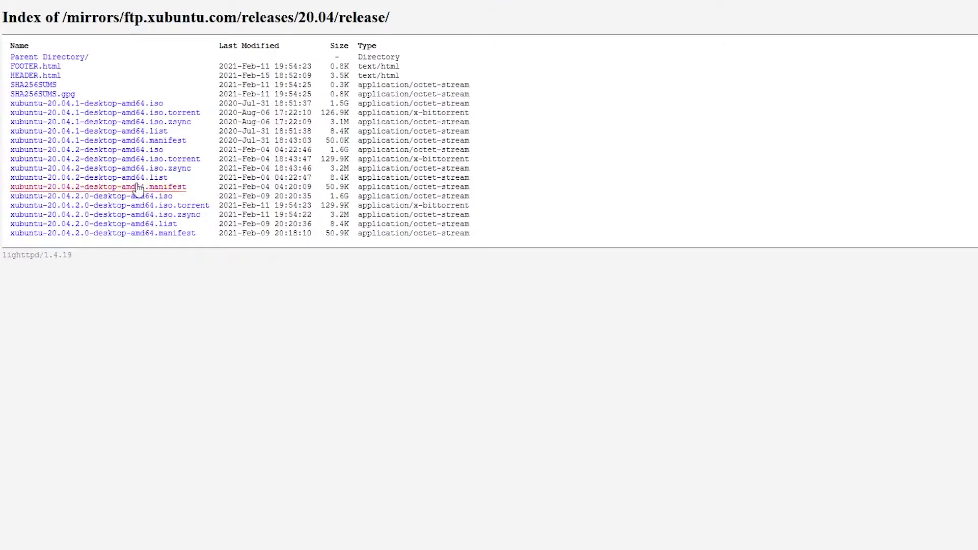
drag(190, 197, 19, 198)
click(119, 198)
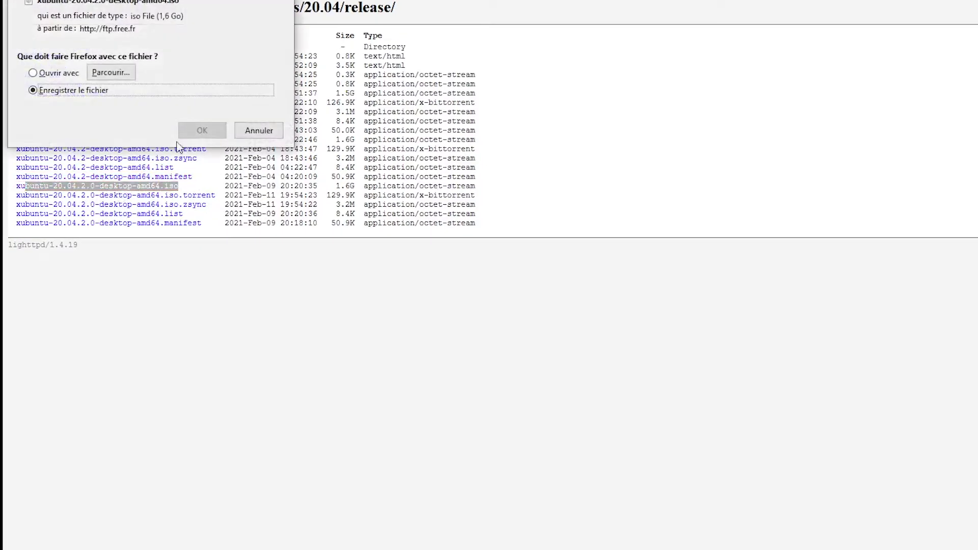
click(204, 131)
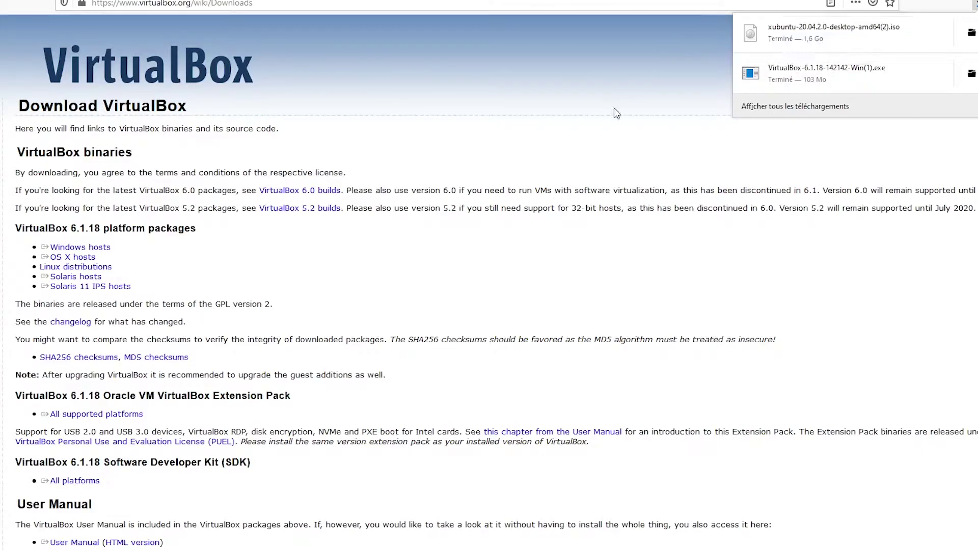
Start a new virtual machine named VM Xubuntu with 4096 MB of memory.
click(154, 17)
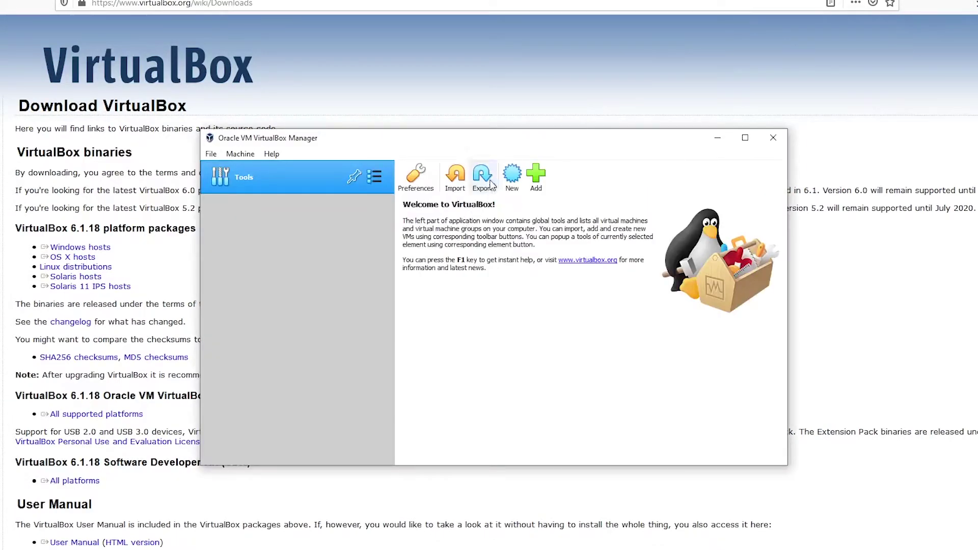
click(511, 172)
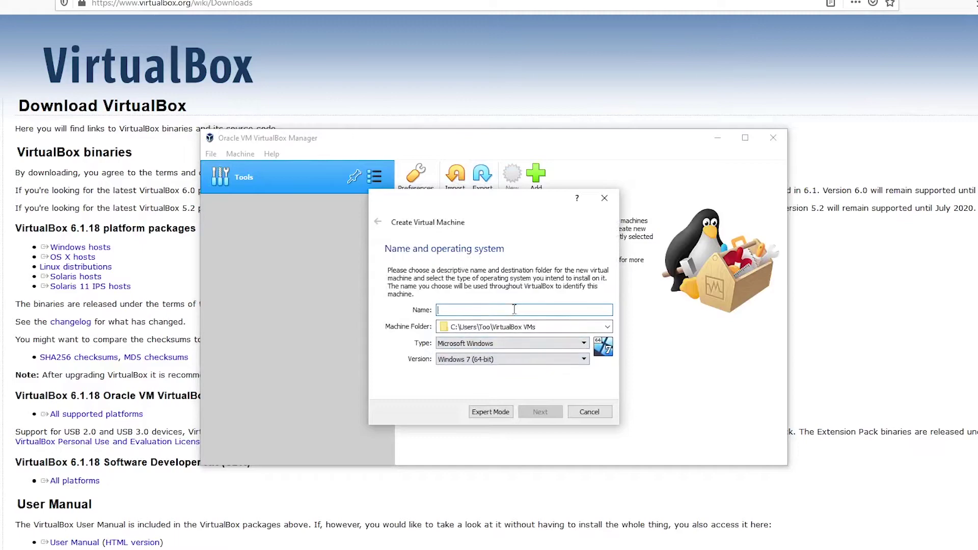
text(L)
key(BackSpace)
text(VMN)
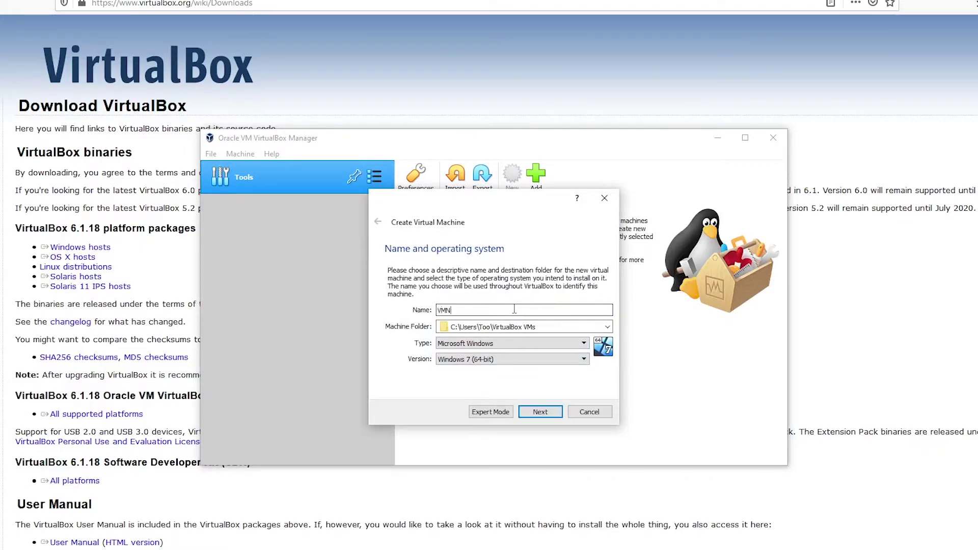
text(Lubu)
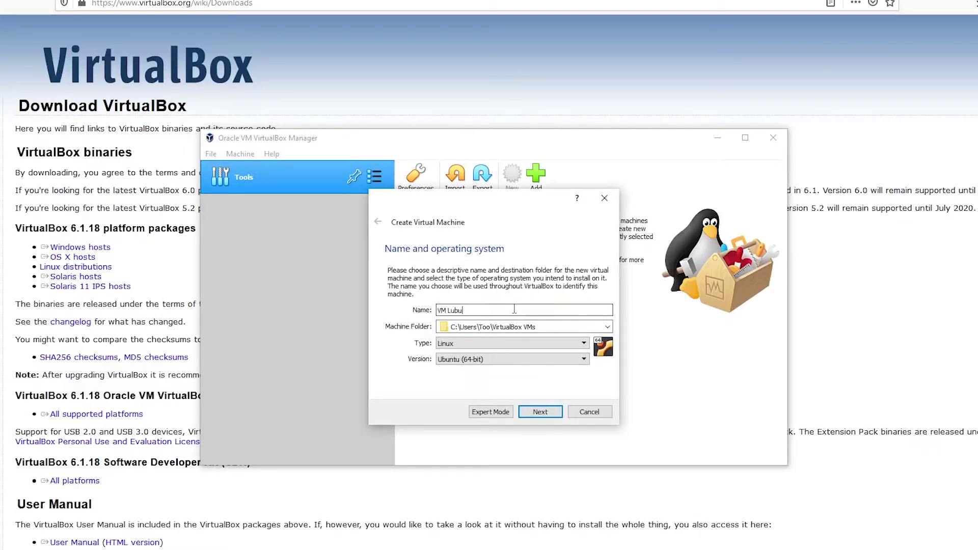
text(untu)
click(541, 412)
drag(400, 311, 438, 314)
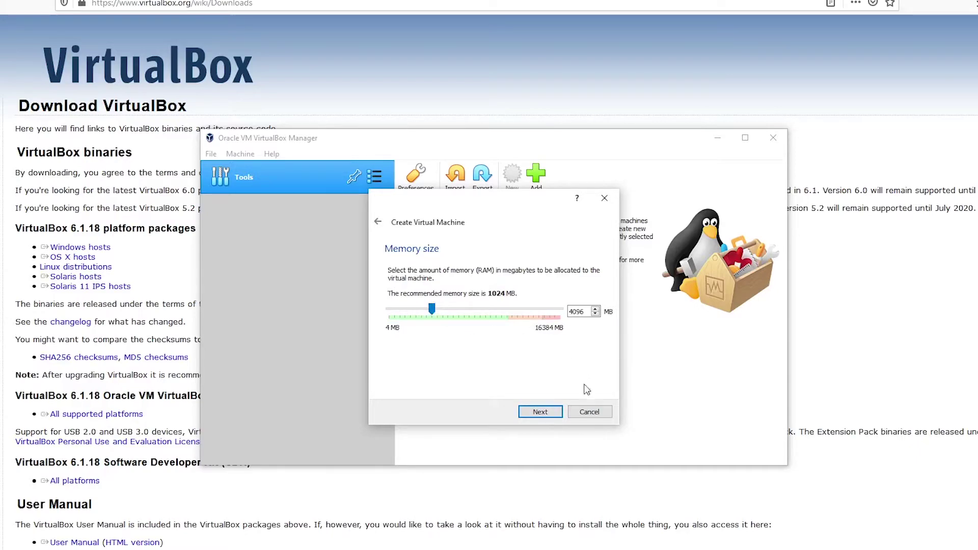
click(539, 414)
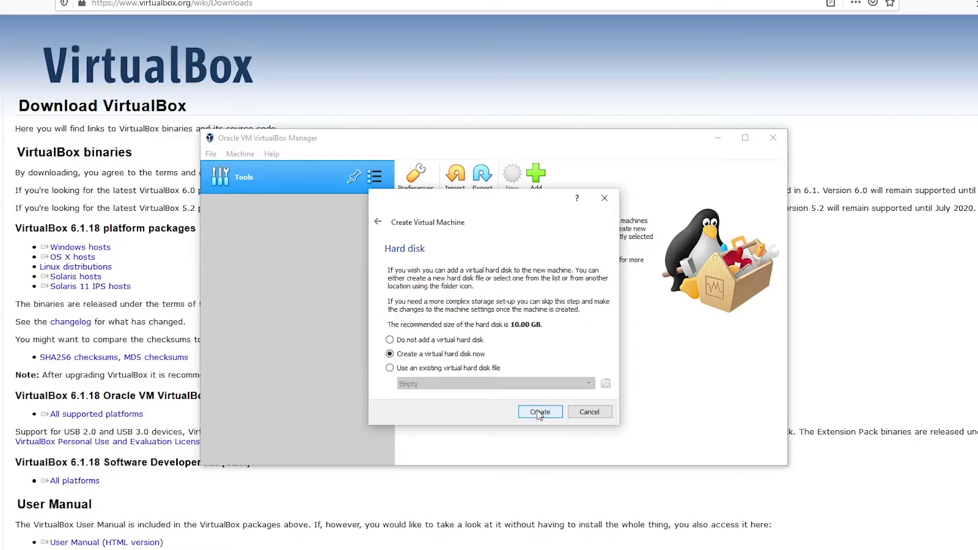
Create a new 20 GB VDI disk at D:\VM\VM Xubuntu.vdi and finish the VM.
click(546, 415)
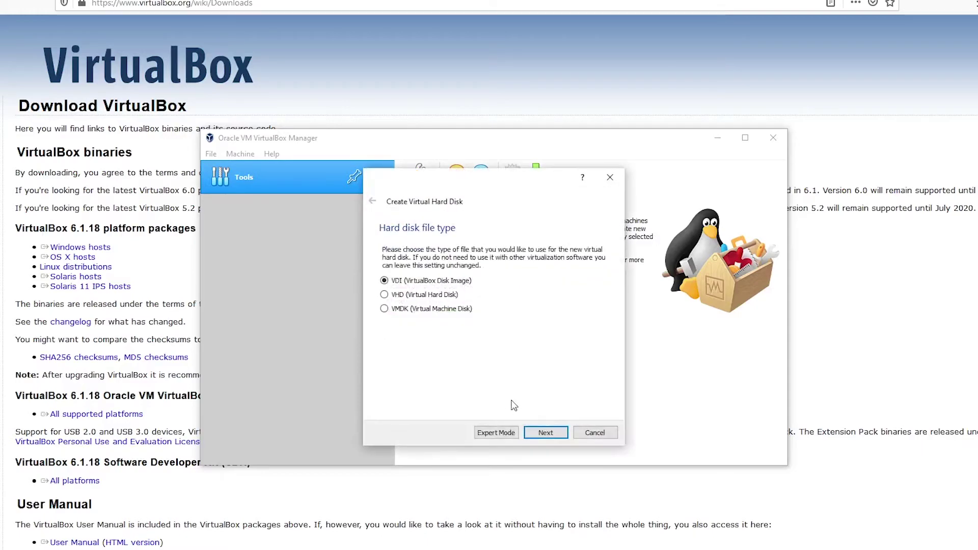
click(545, 432)
click(542, 434)
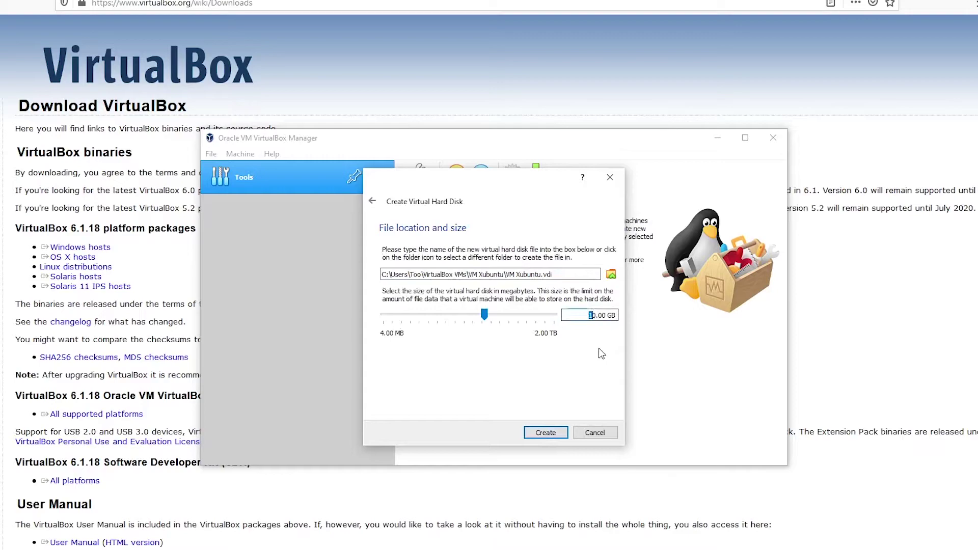
text(2)
click(611, 274)
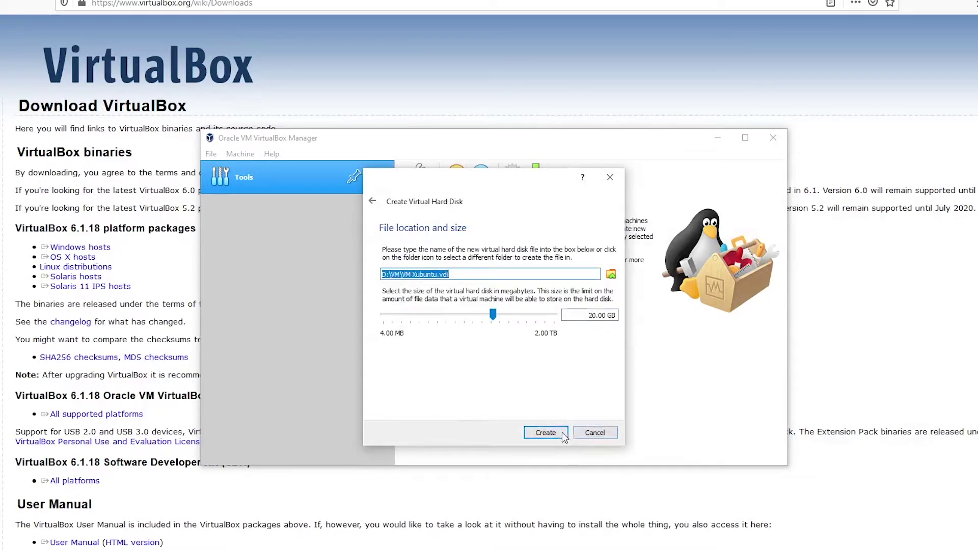
click(558, 433)
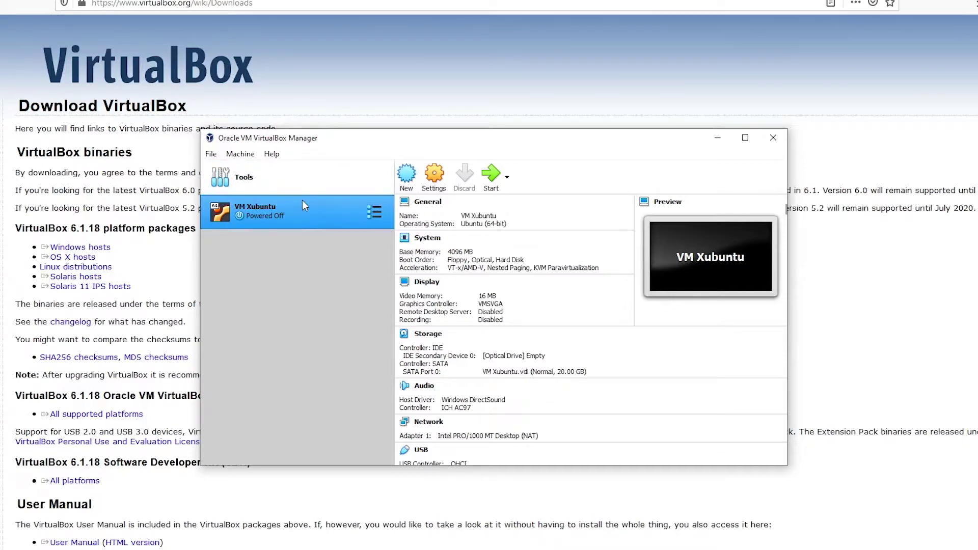
Start VM Xubuntu from its right-click menu.
right_click(310, 210)
click(286, 210)
right_click(286, 210)
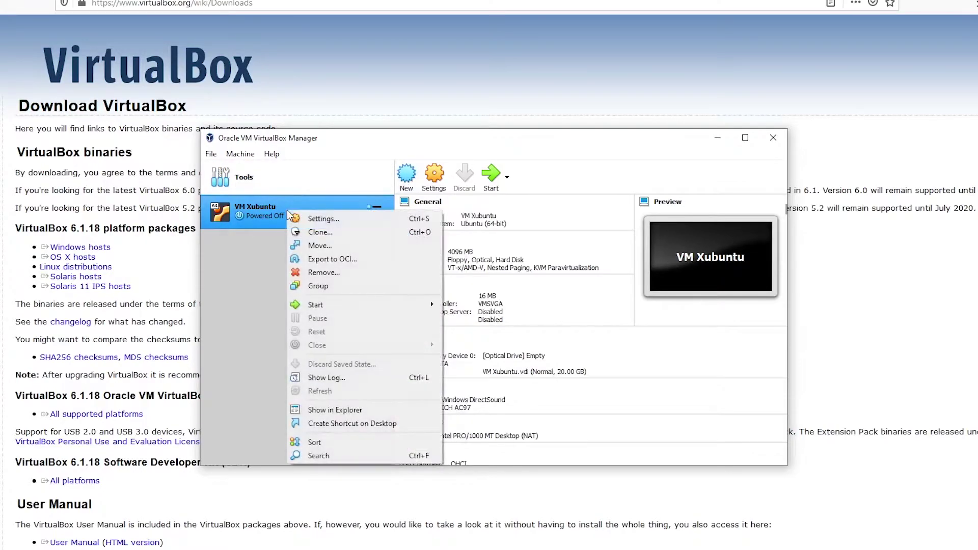
click(260, 214)
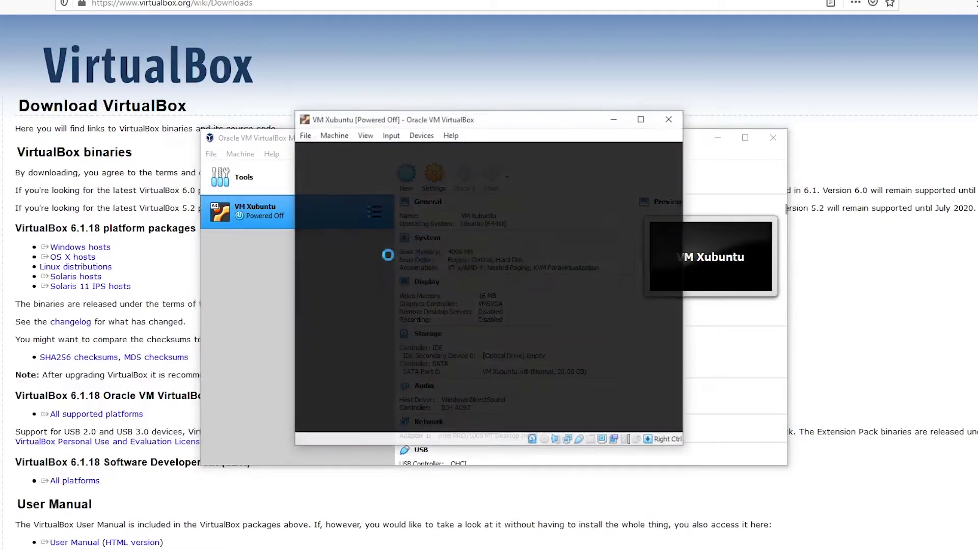
Add xubuntu-20.04.2.0-desktop-amd64(2).iso as the start-up disk and boot from it.
click(579, 345)
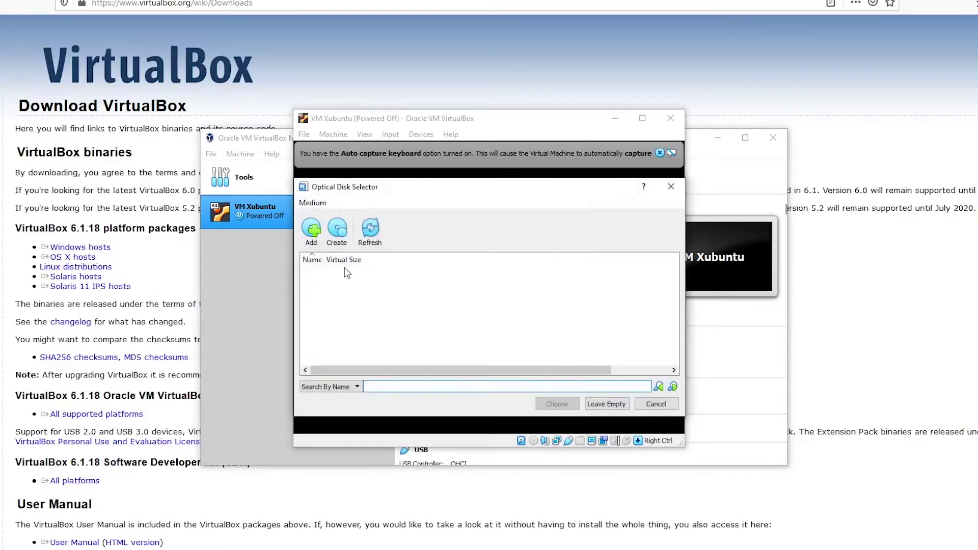
click(313, 229)
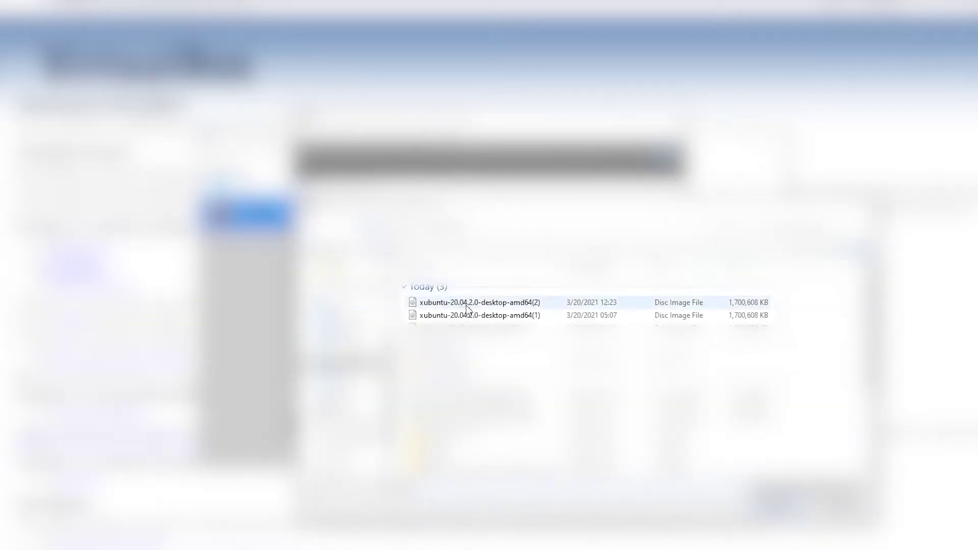
click(481, 302)
double_click(481, 303)
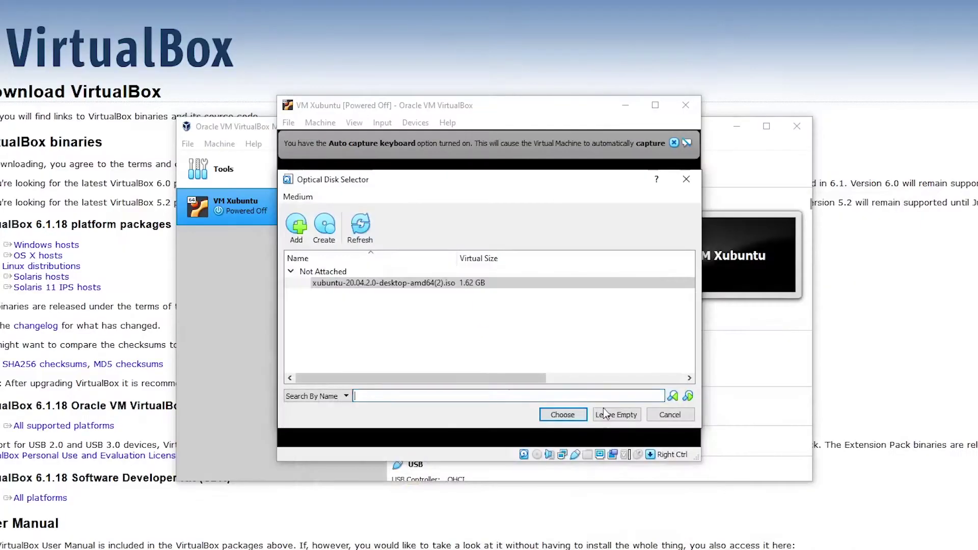
click(560, 410)
click(513, 379)
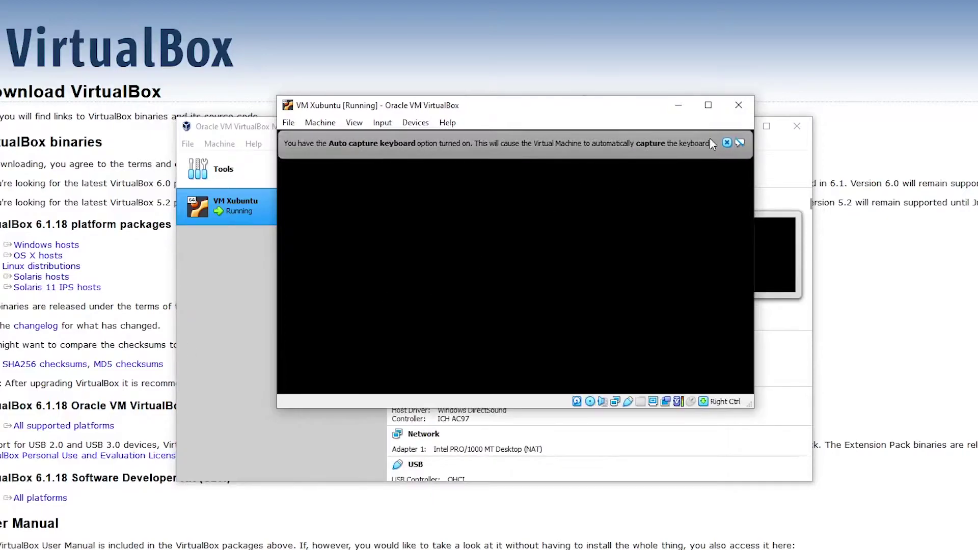
Dismiss the keyboard capture notice and maximize the VM window while the installer loads.
click(727, 143)
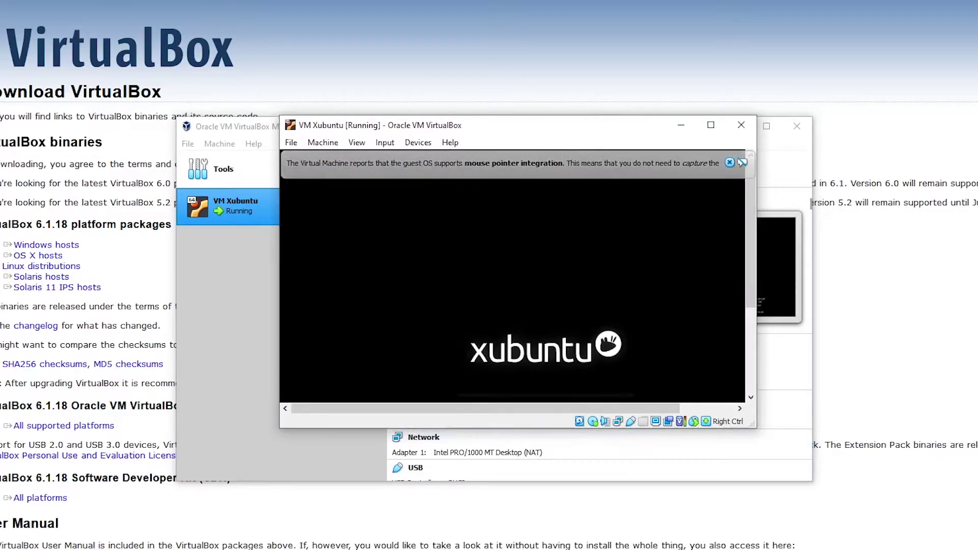
click(710, 126)
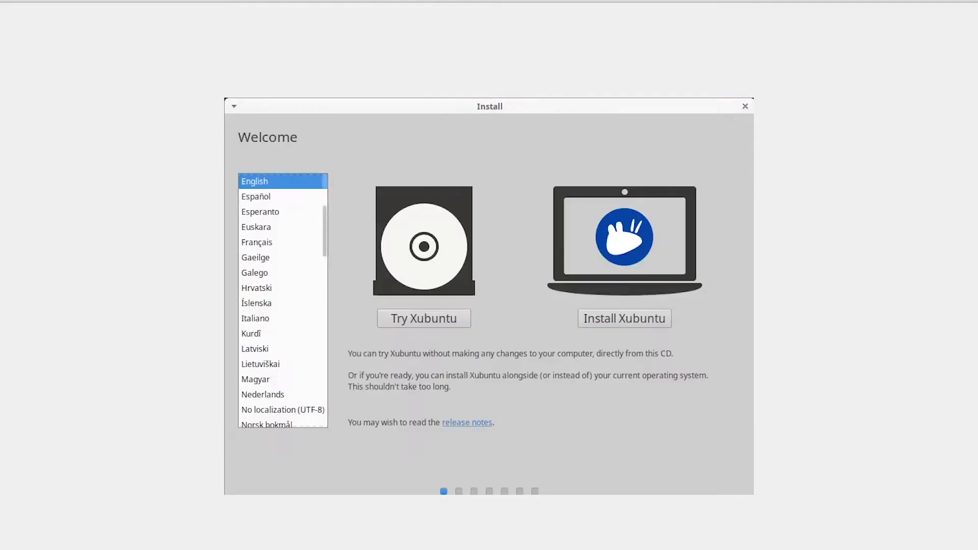
Choose Install Xubuntu, keeping the English (US) keyboard and default update options.
click(620, 324)
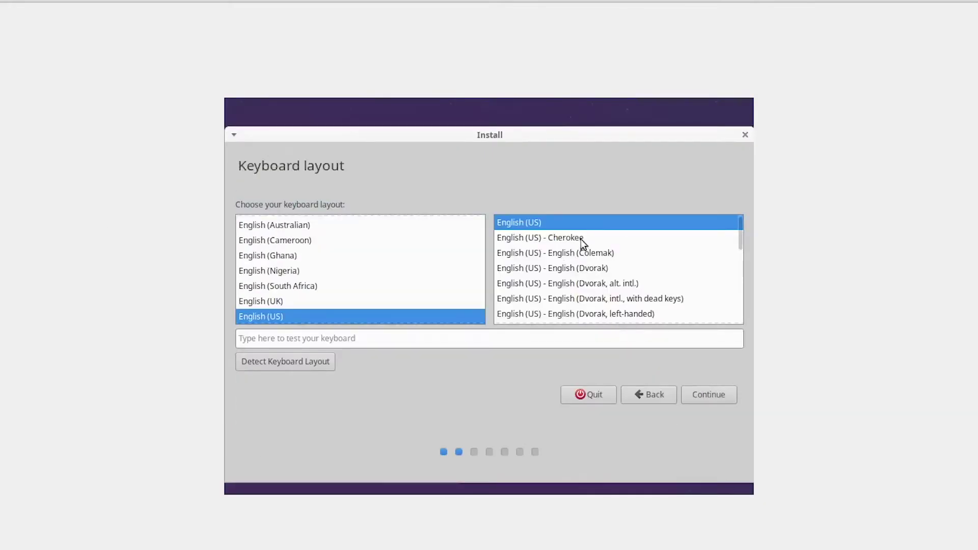
click(713, 394)
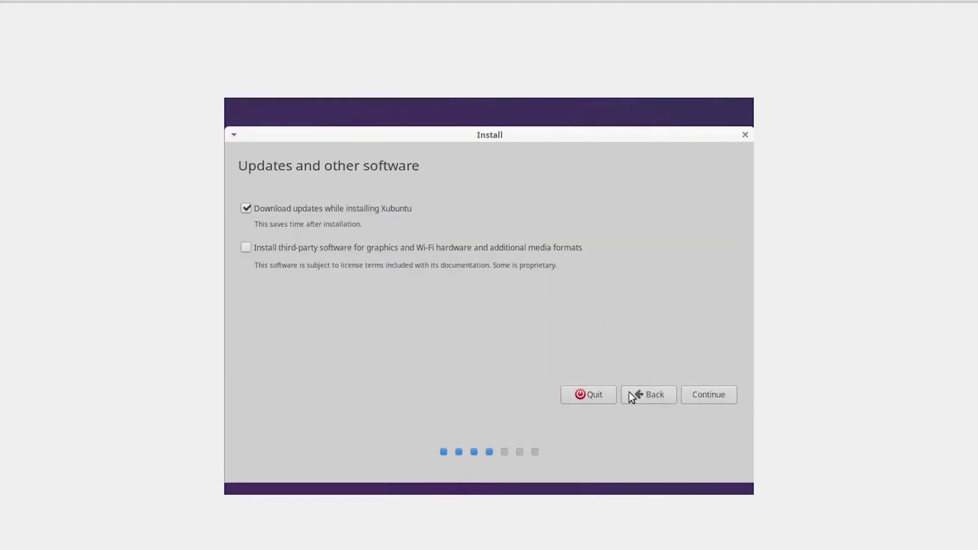
click(700, 398)
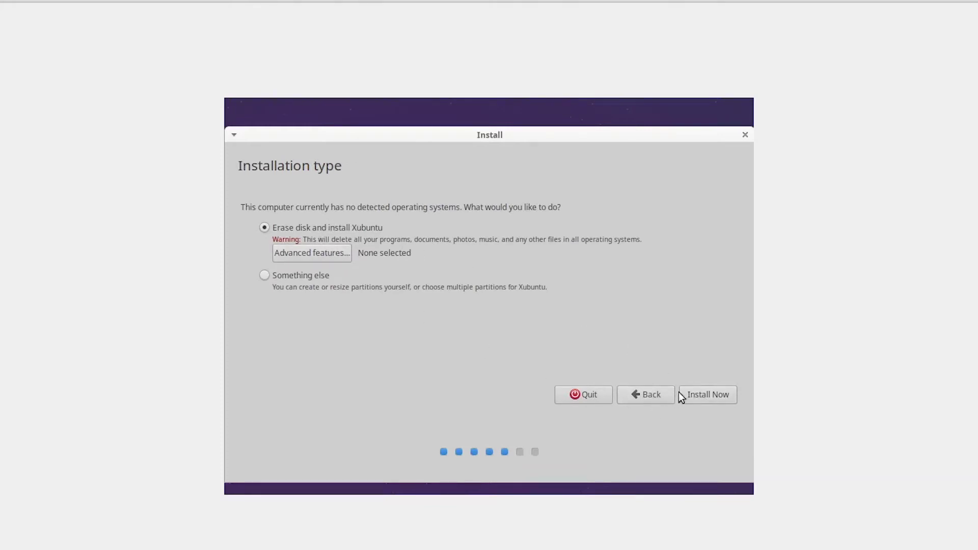
Erase the disk for Xubuntu, confirm the partition changes, and accept the Paris time zone.
click(319, 254)
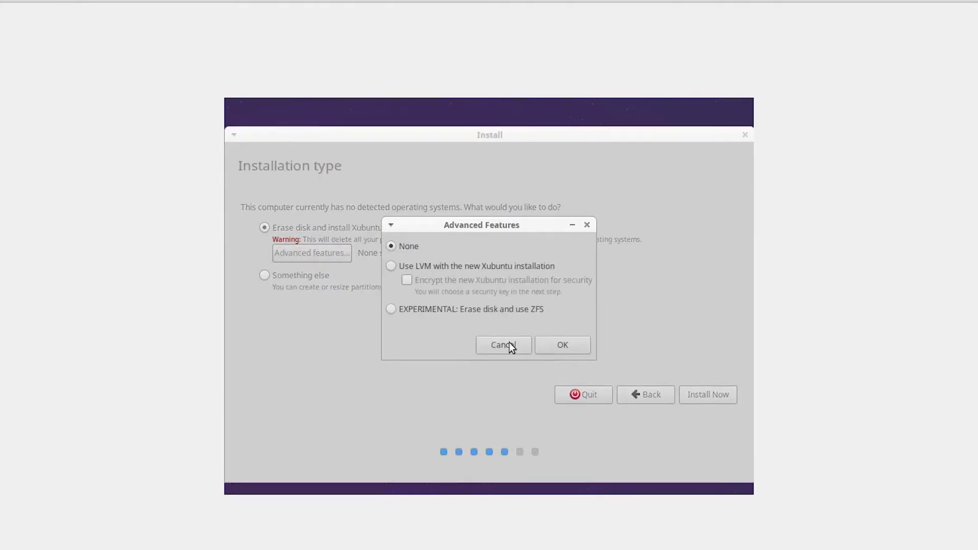
click(510, 346)
click(703, 395)
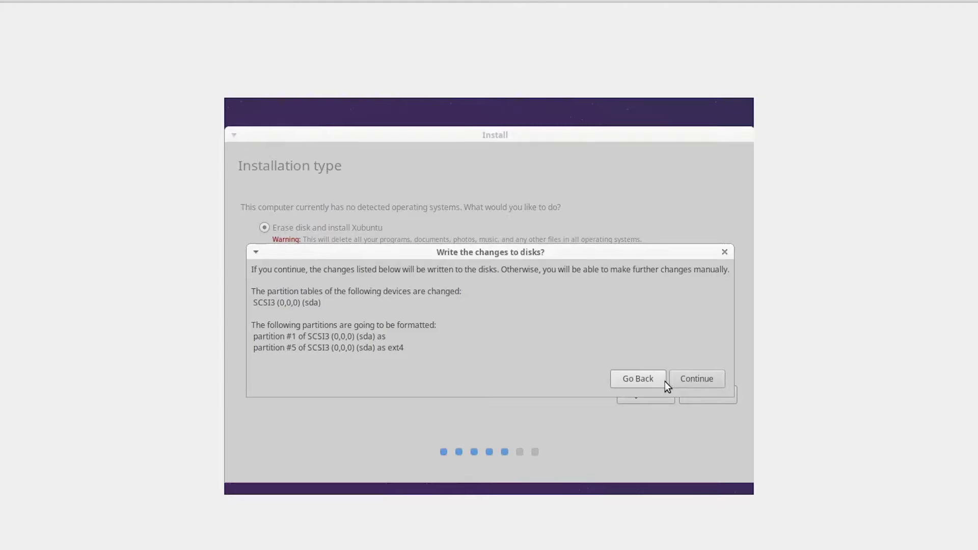
click(692, 376)
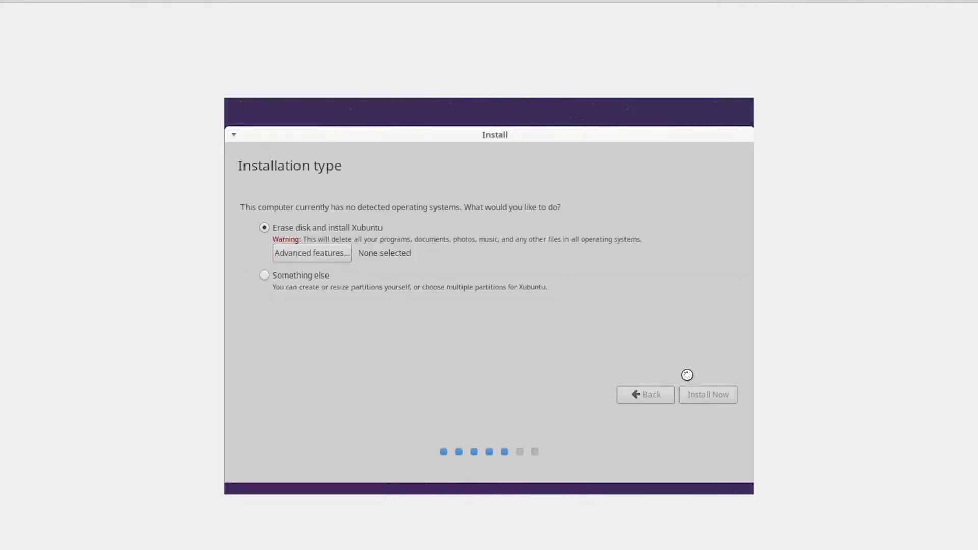
click(705, 399)
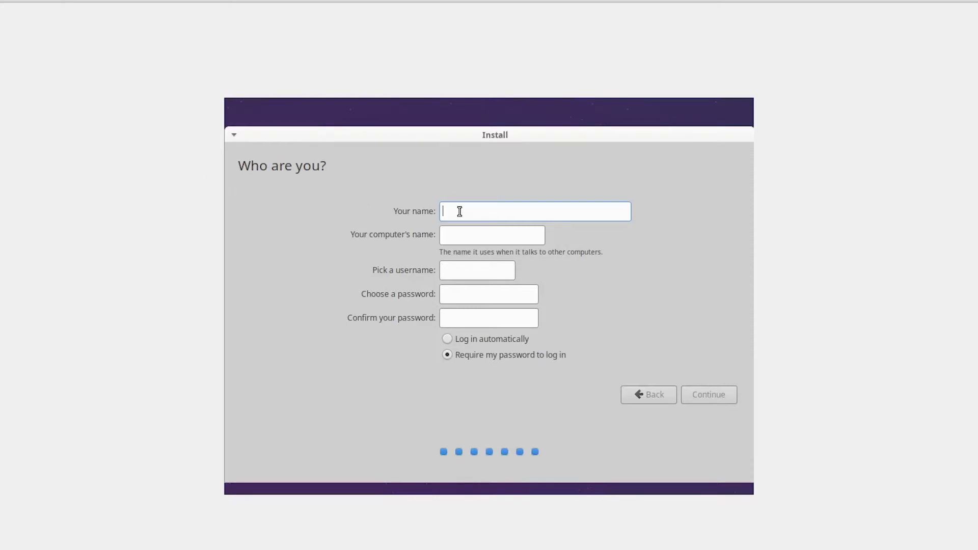
Enter the user's name and a matching password, enable automatic login, and continue installing.
text(myvm)
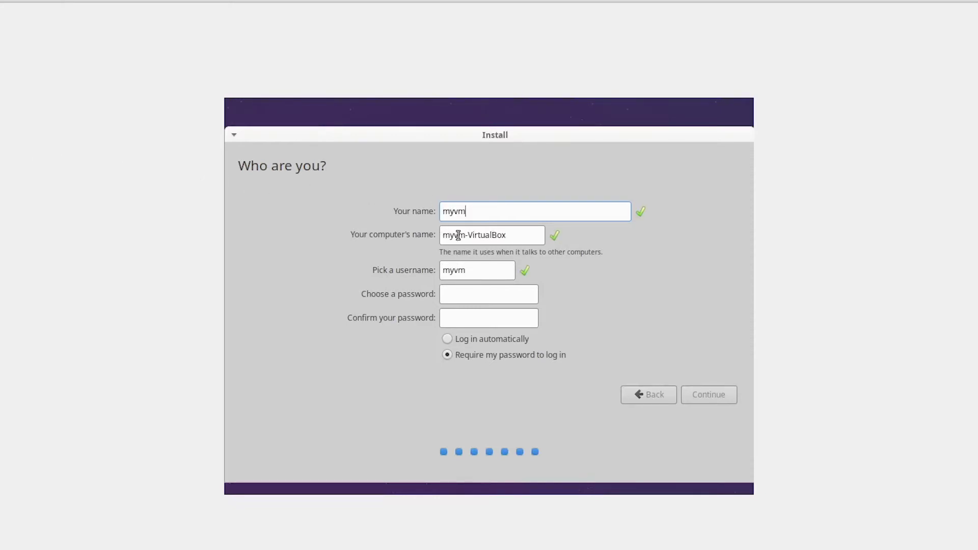
drag(489, 212, 395, 212)
click(496, 294)
text(myvm)
key(Tab)
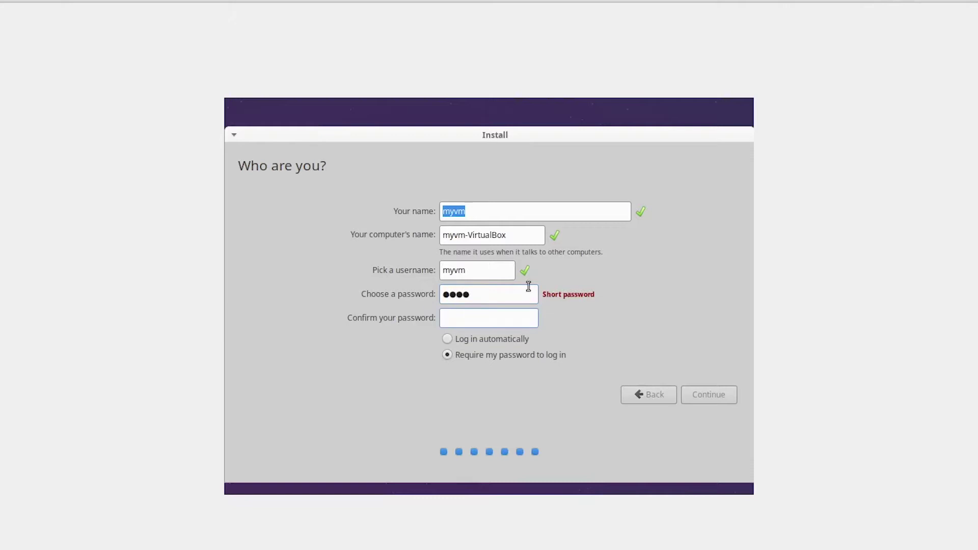
key(shift+Tab)
click(477, 296)
text(myvm)
click(519, 339)
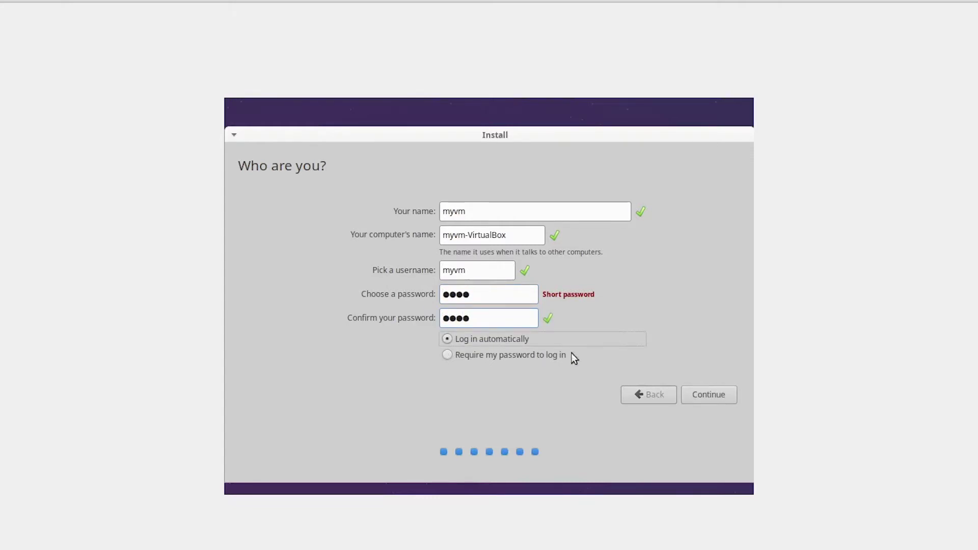
click(712, 398)
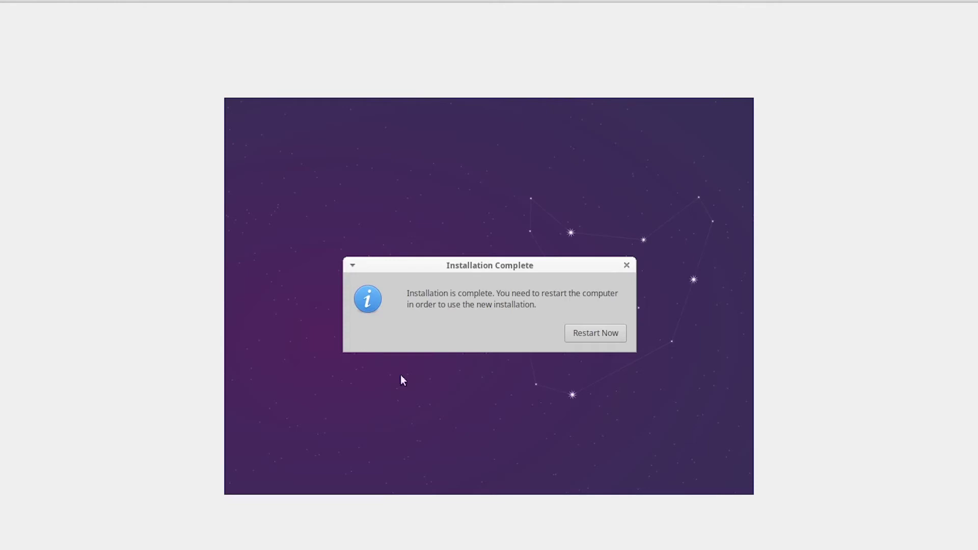
Restart Xubuntu with Restart Now, then browse the VM's Input and Devices menus at the remove-medium prompt.
click(600, 332)
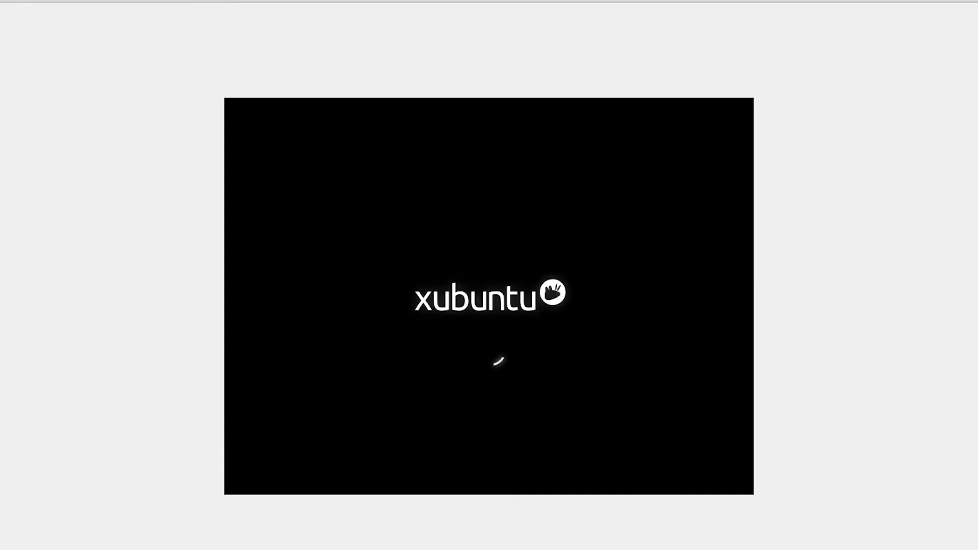
click(1, 1)
mouse_move(15, 1)
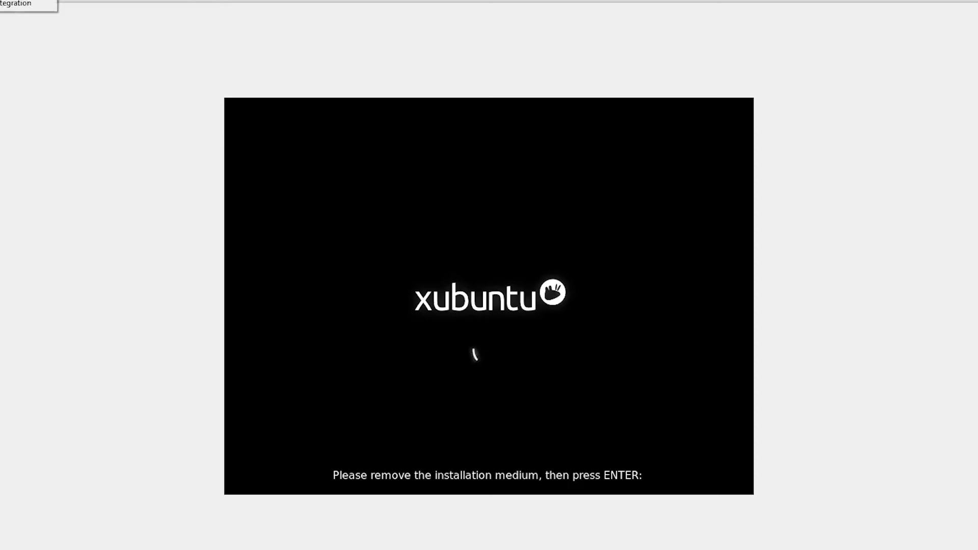
mouse_move(49, 14)
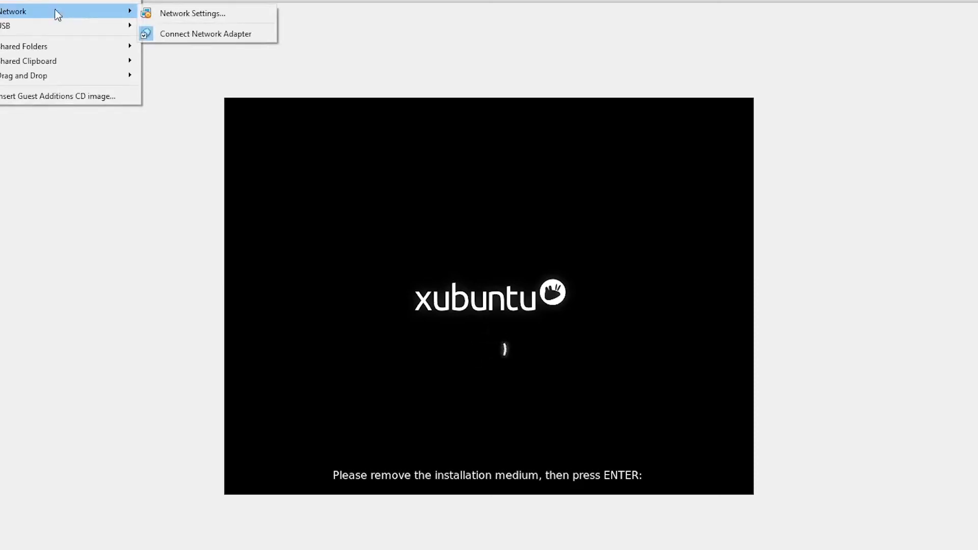